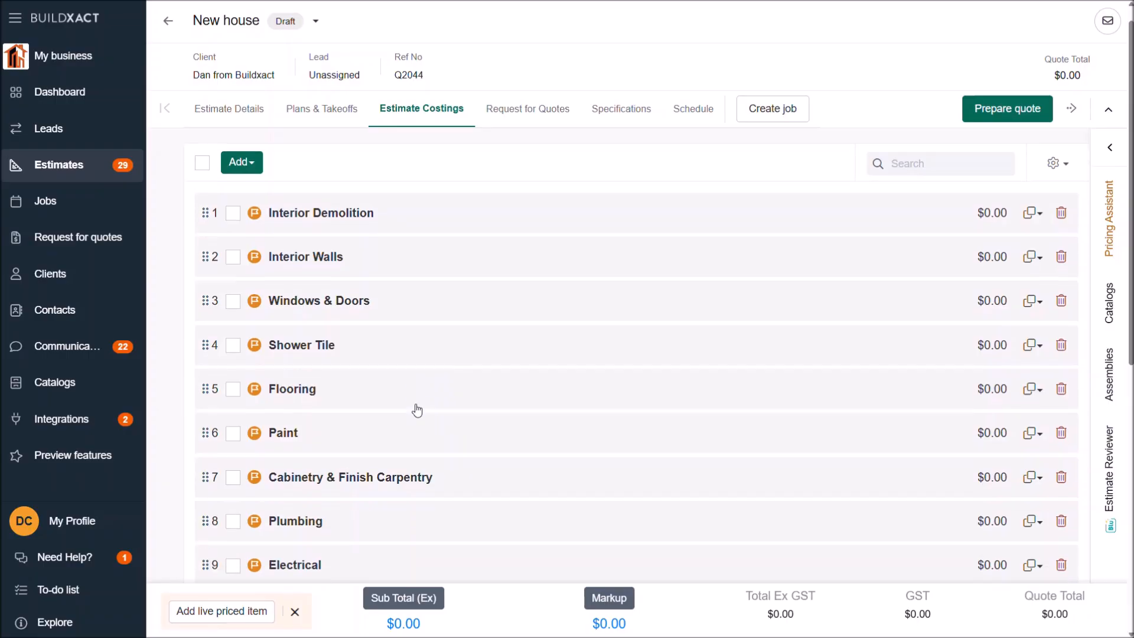
In the Interior Walls category, start an Assembly Assistant request with the requirements "drywall 4x8, include screws, tape, mud"
left_click(378, 220)
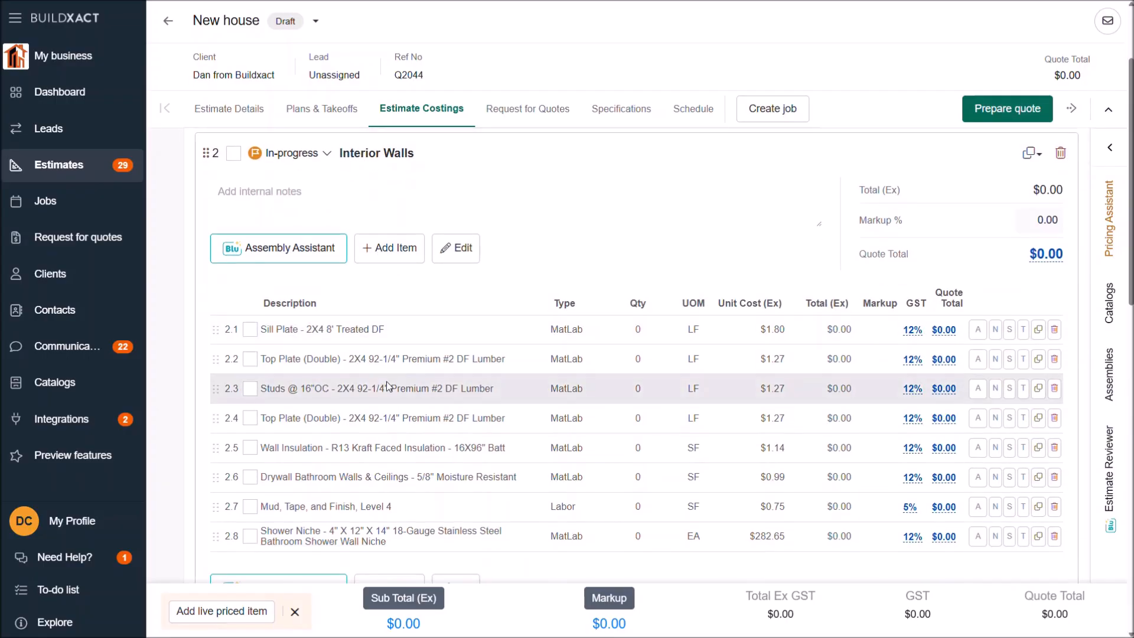
scroll(366, 402, "down", 3)
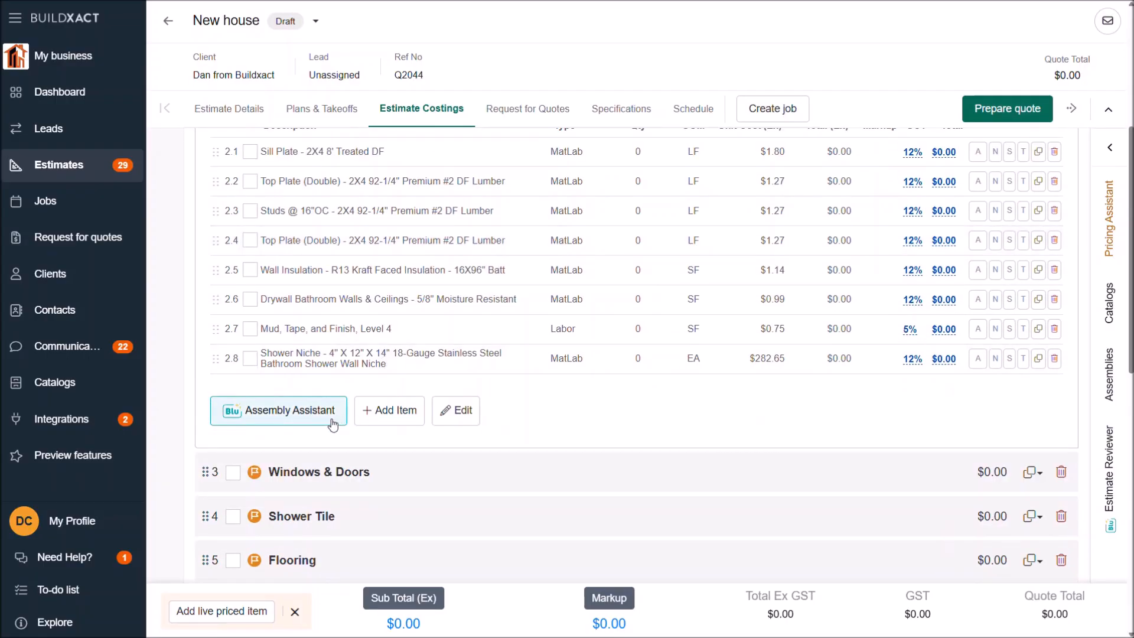
left_click(301, 418)
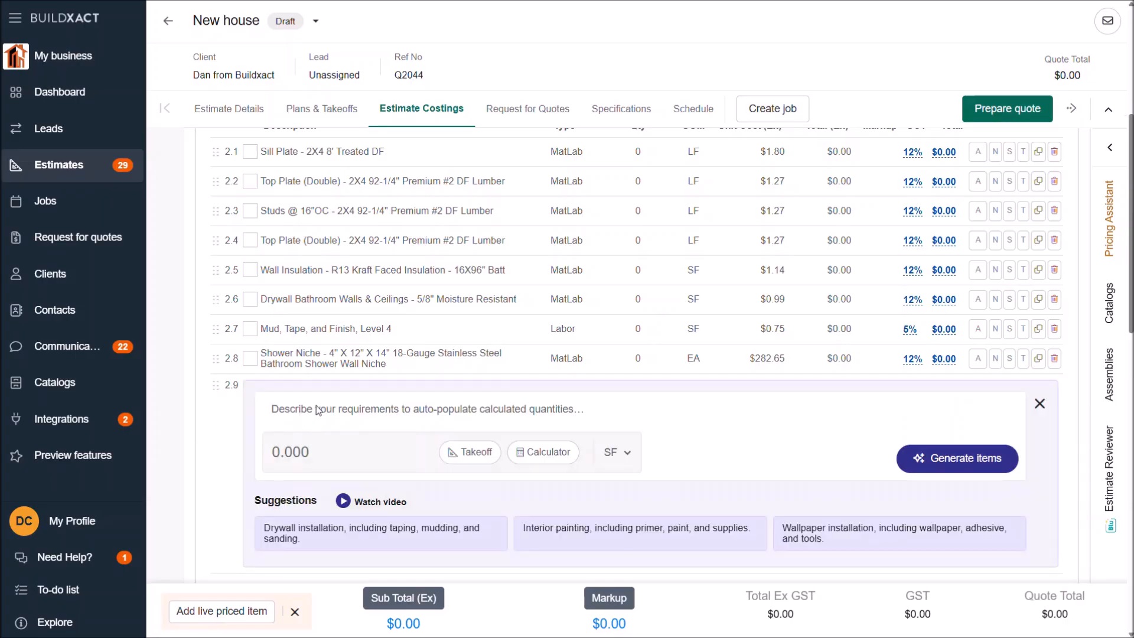
left_click(405, 410)
type("drywall")
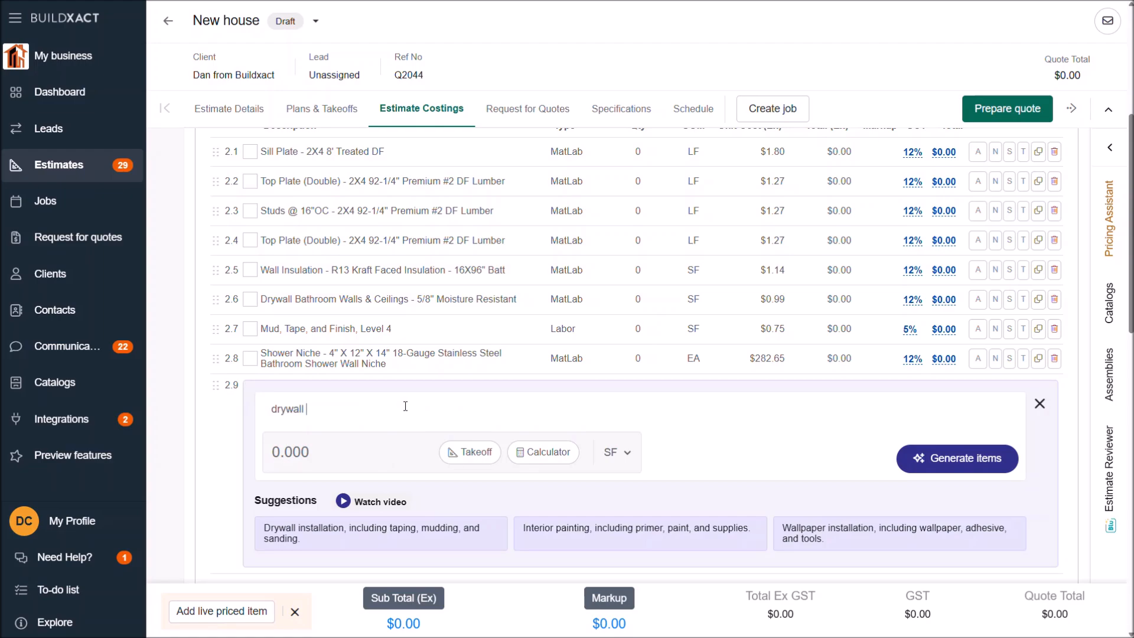
type(" 4x8, include screws, tape, mud")
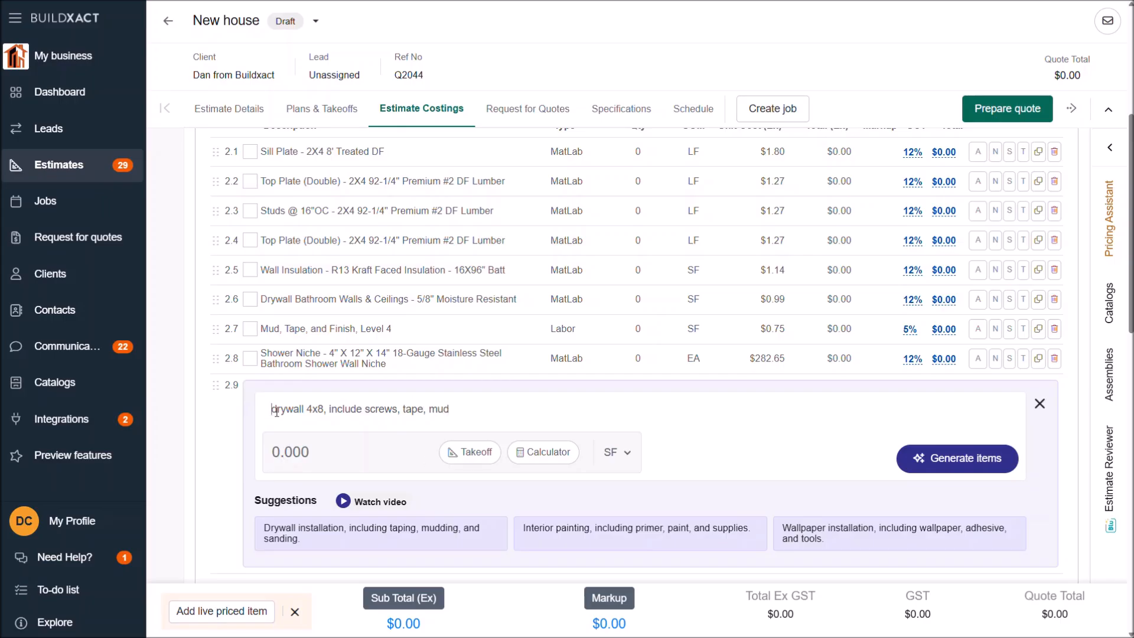
left_click_drag(269, 408, 696, 421)
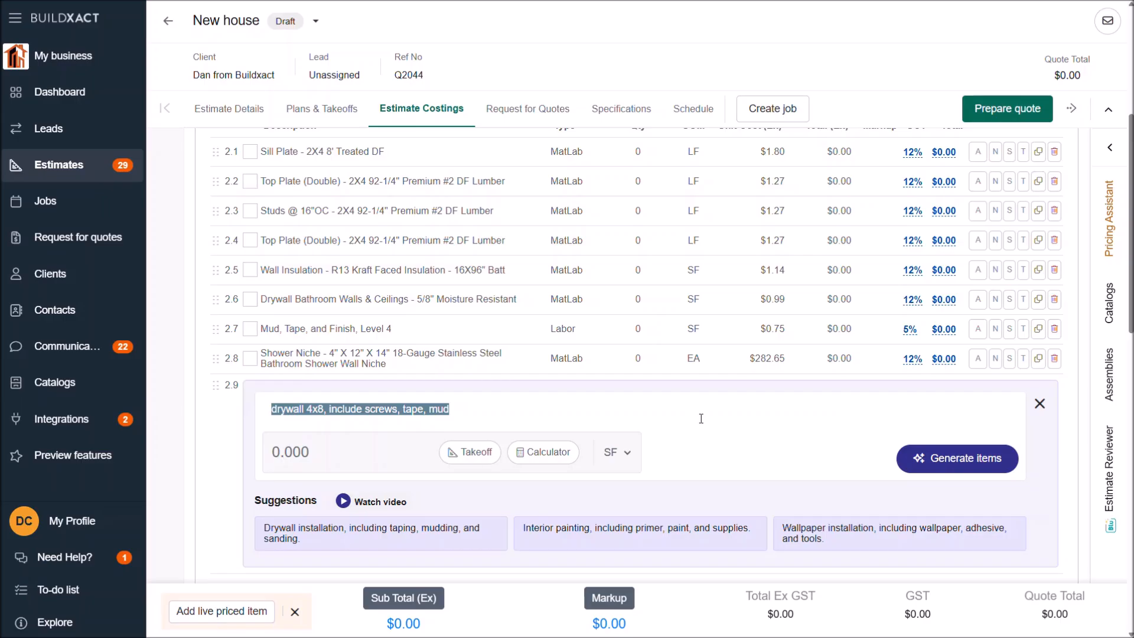
left_click(578, 402)
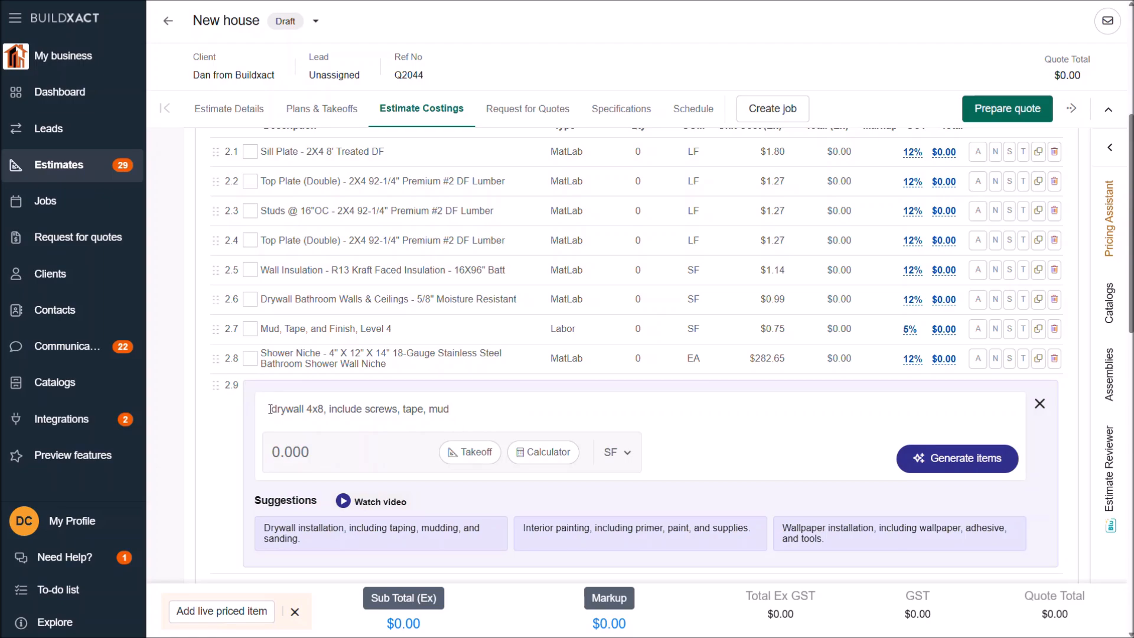
left_click_drag(306, 409, 328, 411)
left_click_drag(326, 407, 419, 407)
Set the unit of measure for the drywall assembly request to SF
left_click(617, 453)
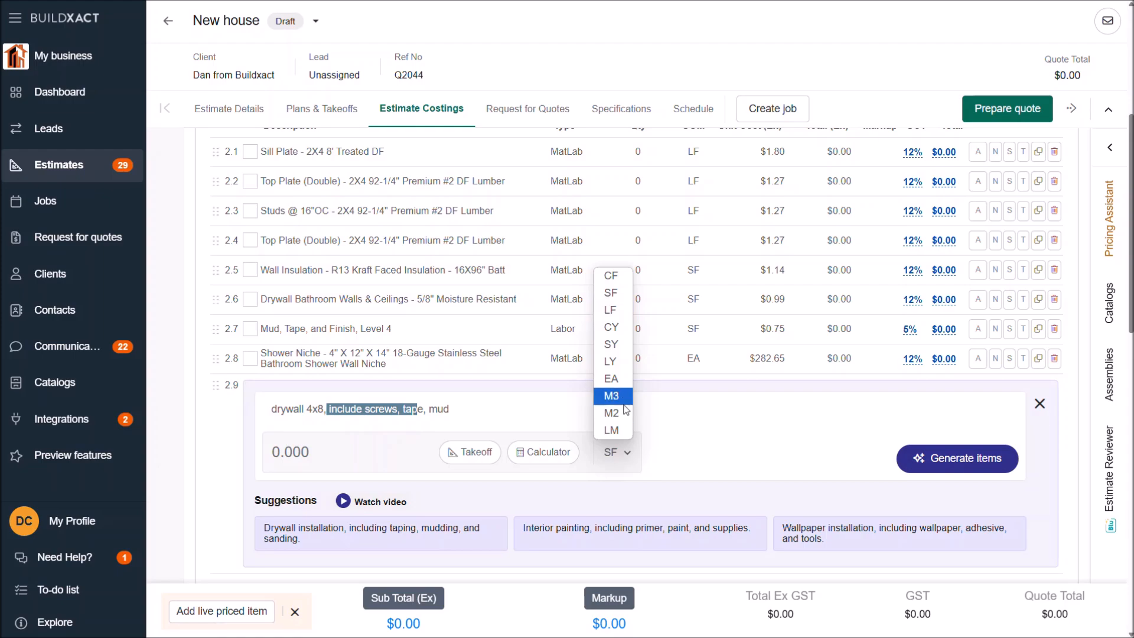
left_click(611, 294)
left_click(473, 420)
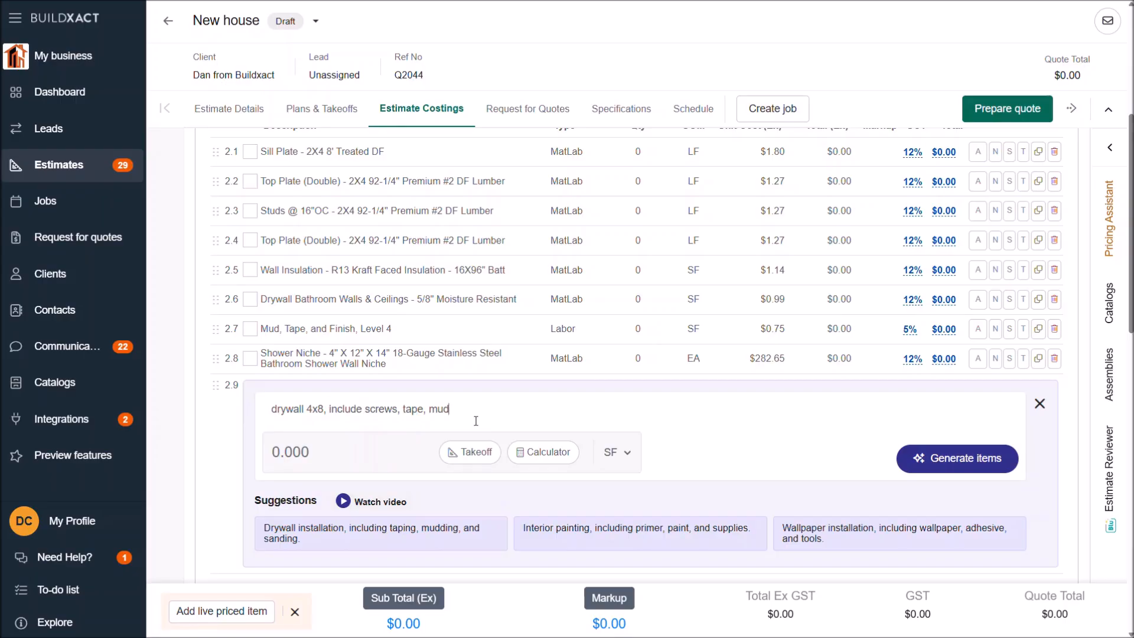
View the takeoff plan and the calculator's measurements for the request's quantity, and close both without taking a measurement
left_click(485, 454)
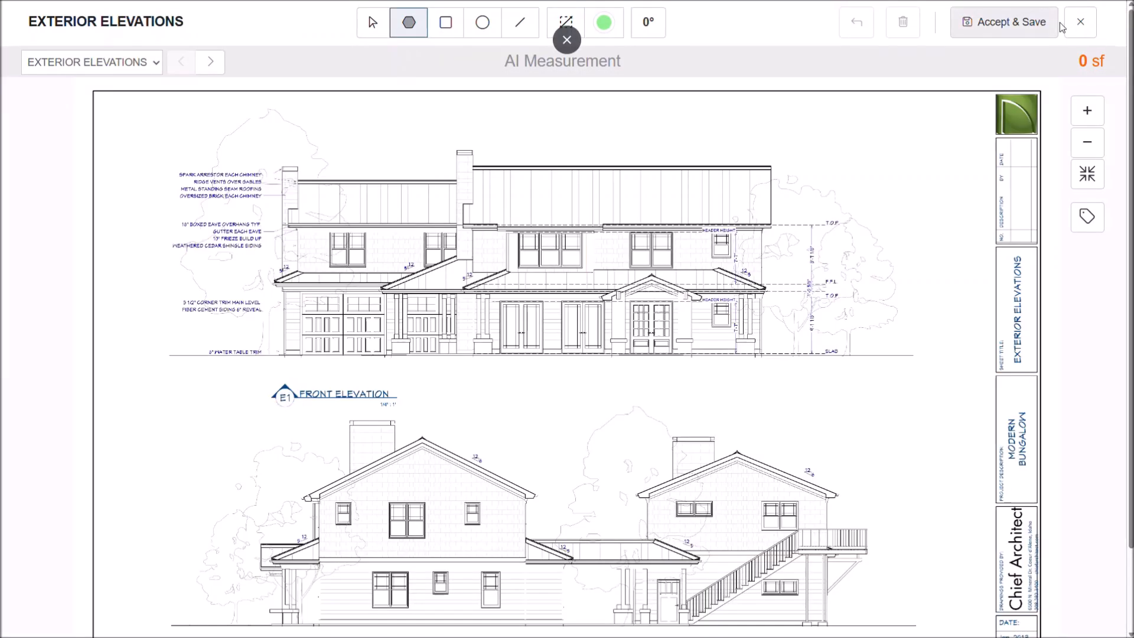
left_click(1080, 29)
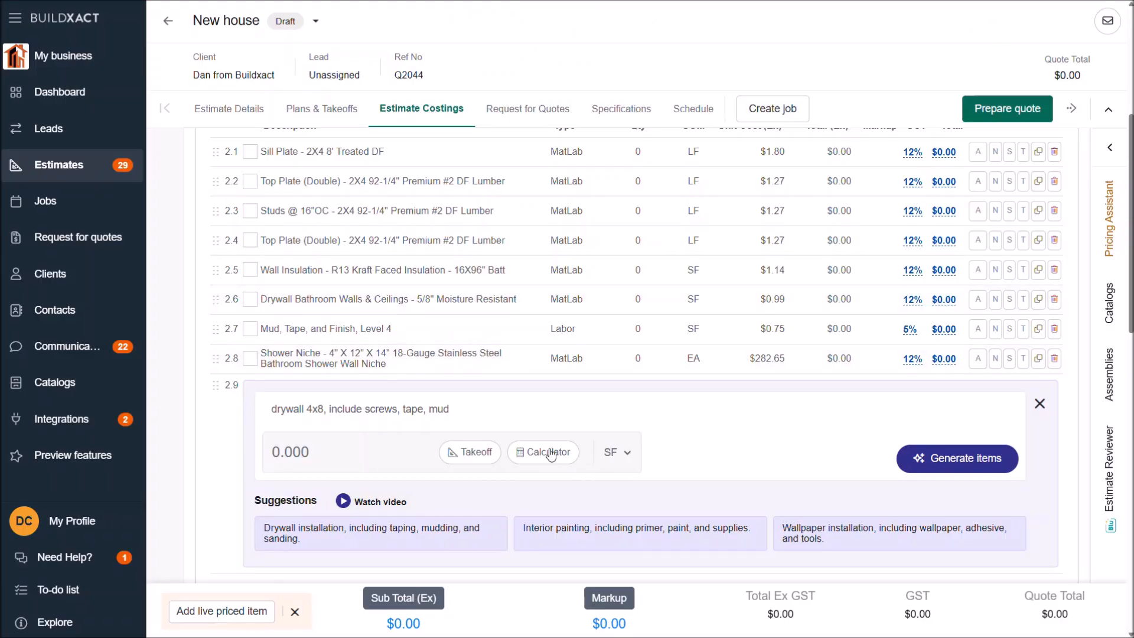
left_click(548, 452)
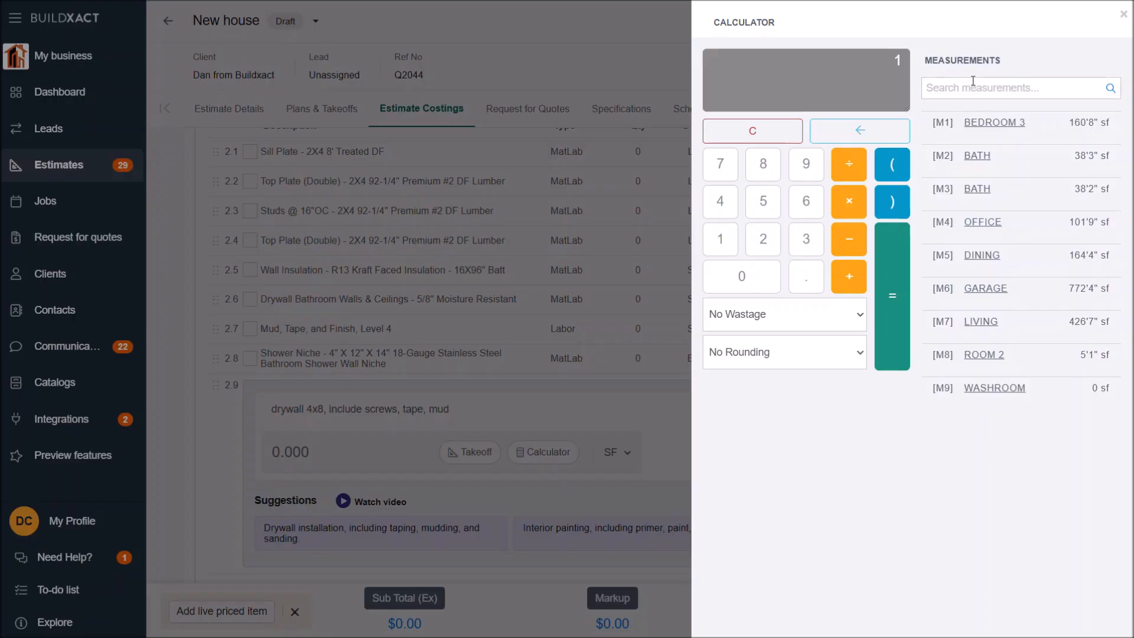
left_click(1122, 15)
Enter a measurement of 250 SF for the drywall request and generate its items
left_click(337, 455)
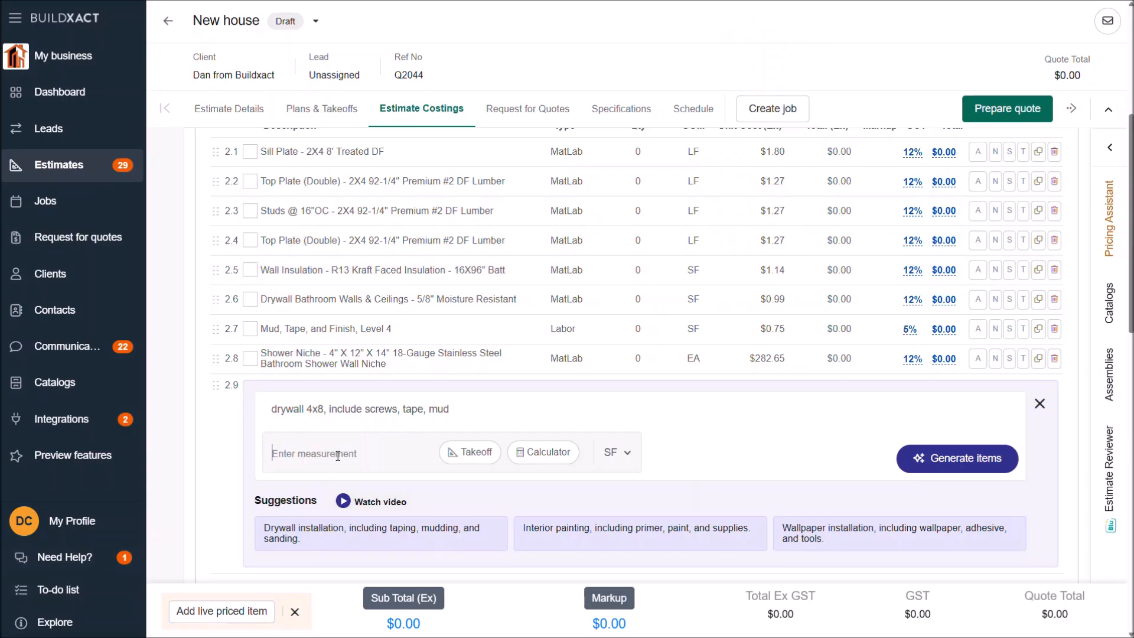
type("250")
left_click(933, 456)
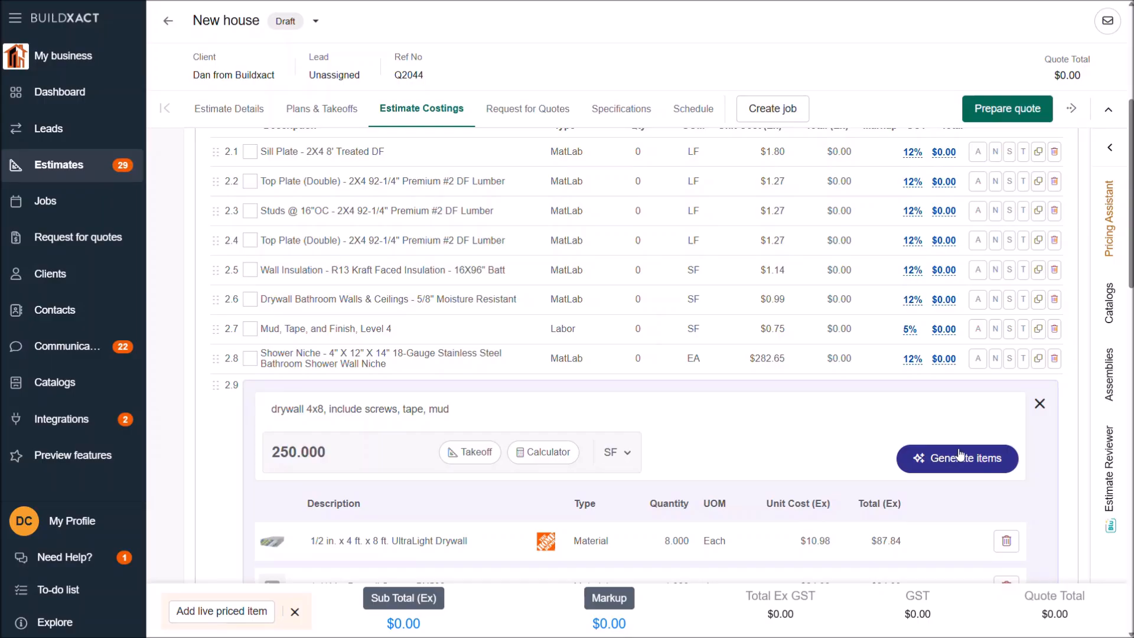
Review the generated drywall items and notes, and add them to Interior Walls as an assembly
scroll(856, 457, "down", 2)
scroll(557, 385, "down", 1)
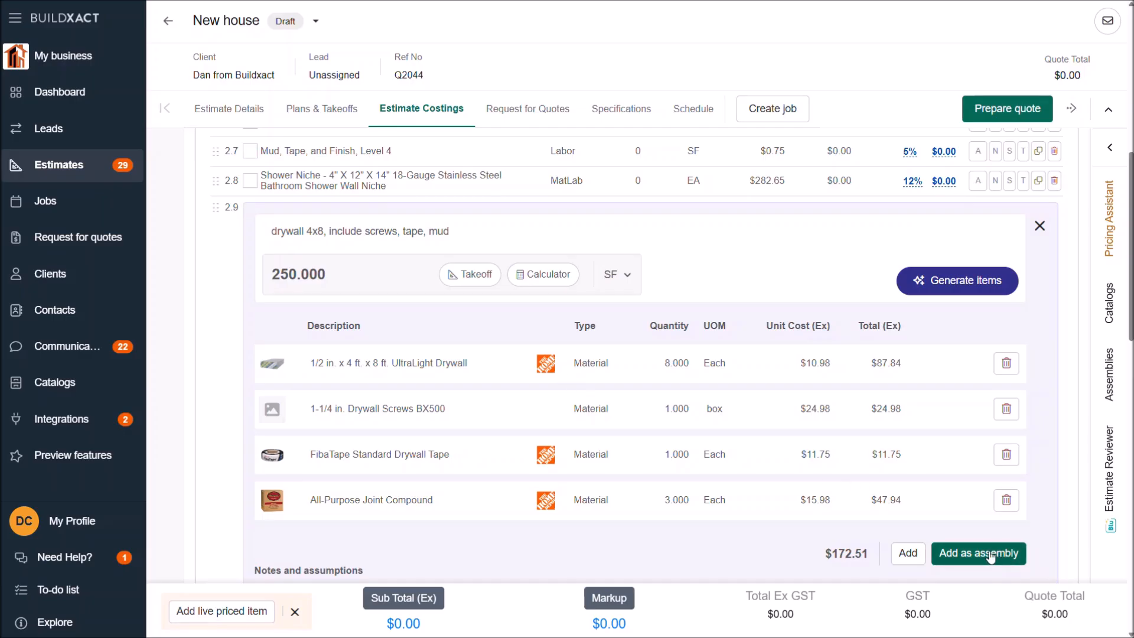
scroll(898, 511, "down", 1)
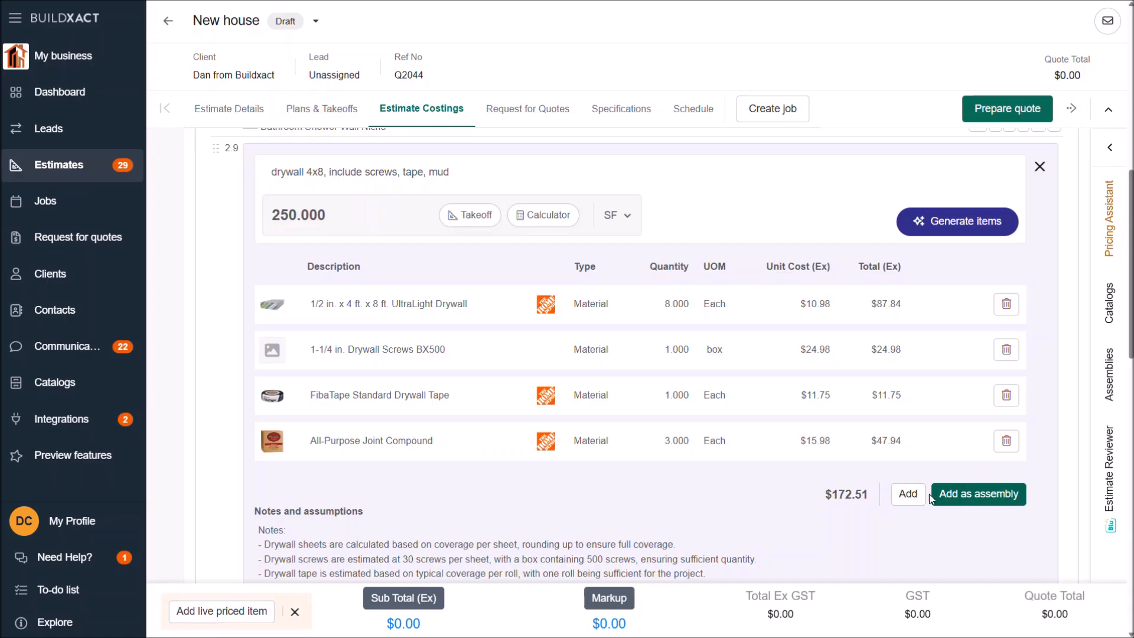
scroll(914, 499, "up", 3)
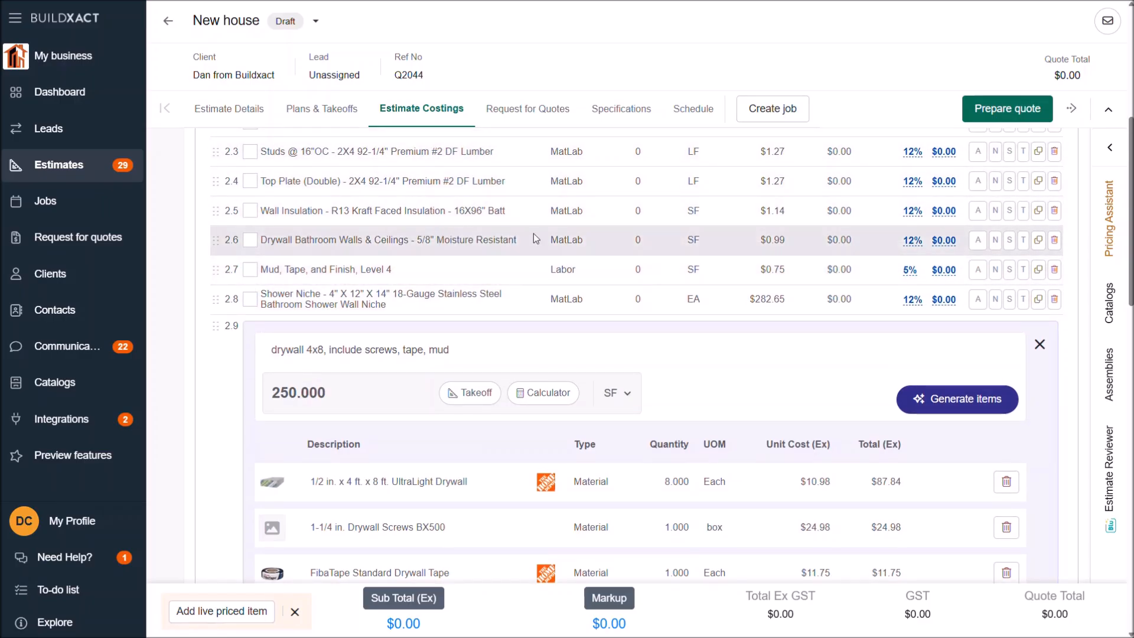
scroll(835, 345, "down", 3)
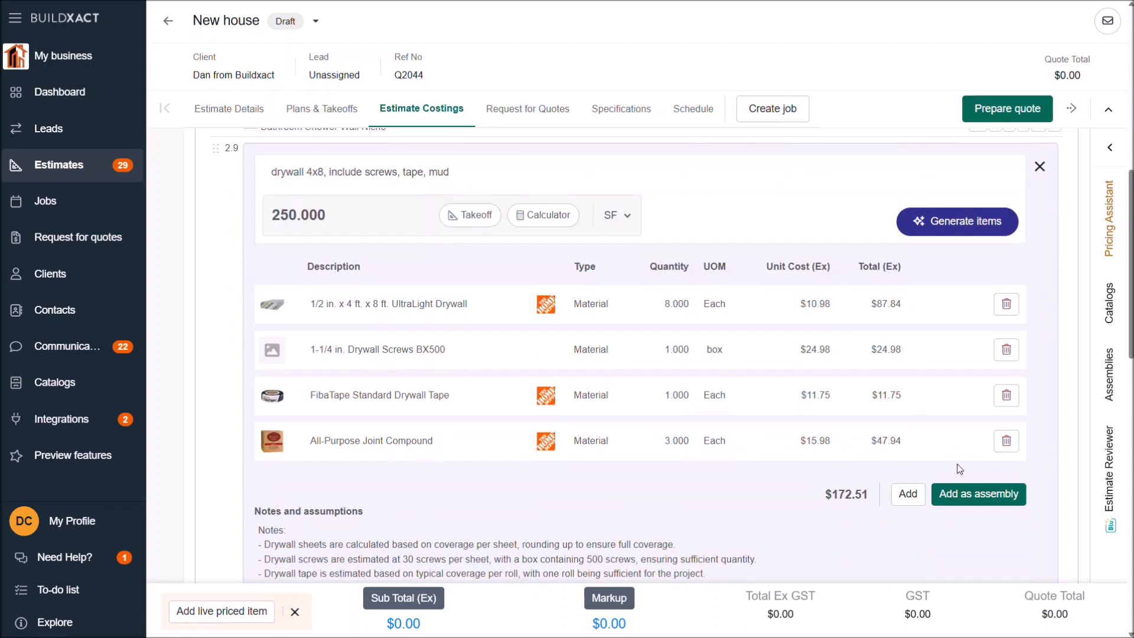
left_click(973, 496)
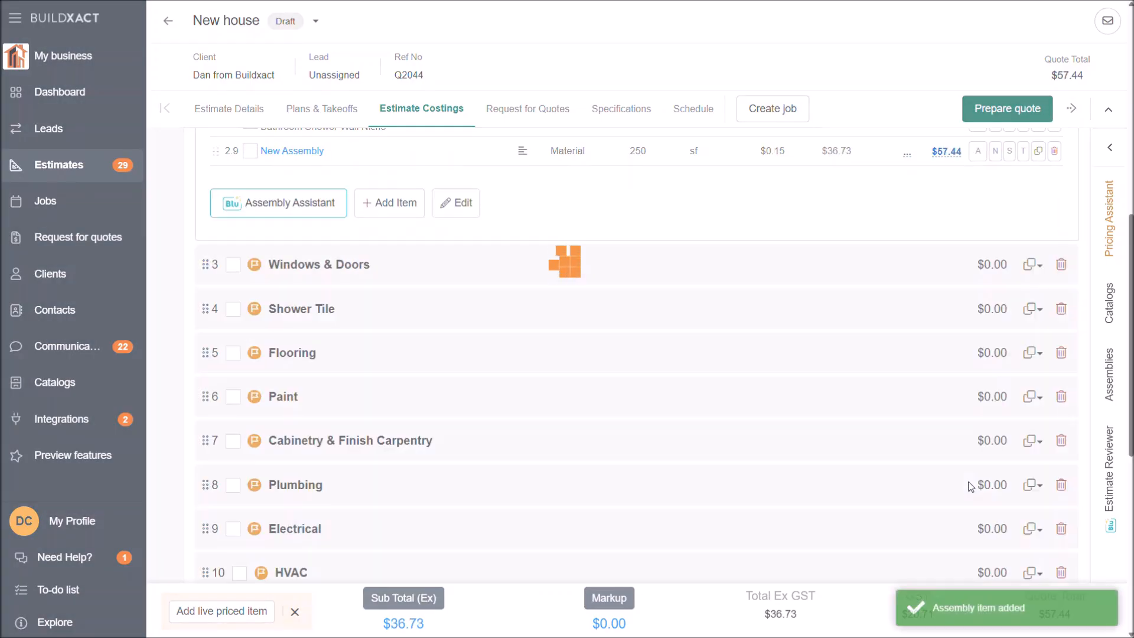
Open the newly added assembly at the end of the Interior Walls items
scroll(615, 316, "up", 2)
scroll(510, 319, "up", 1)
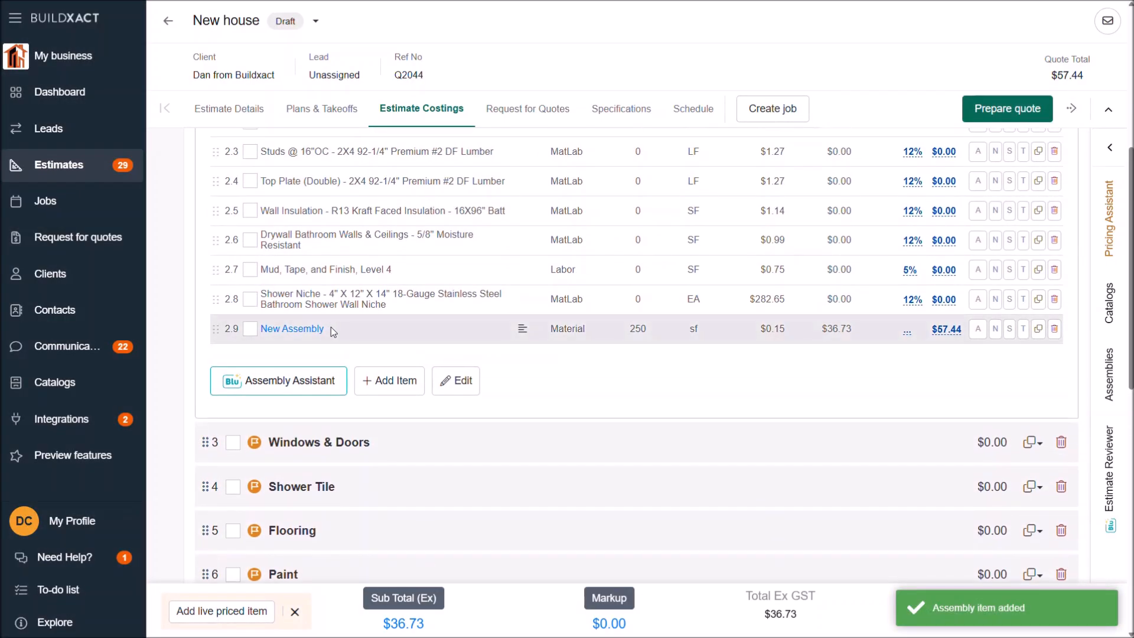
left_click(302, 331)
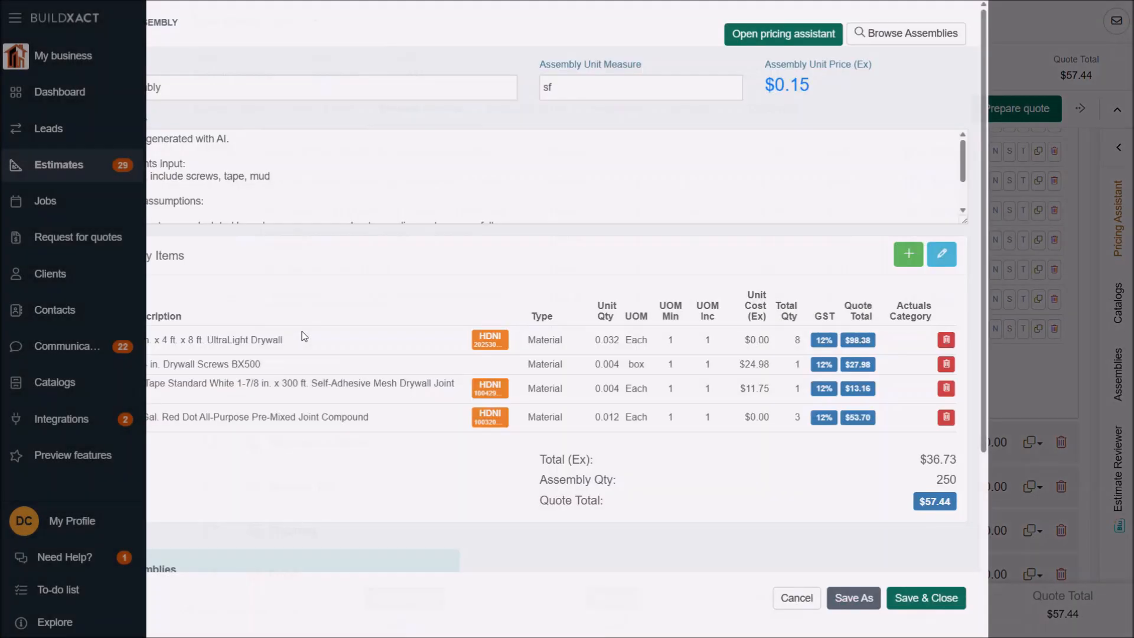
Read the assembly's internal notes, including the requirements input and the calculation assumptions
left_click_drag(217, 143, 313, 203)
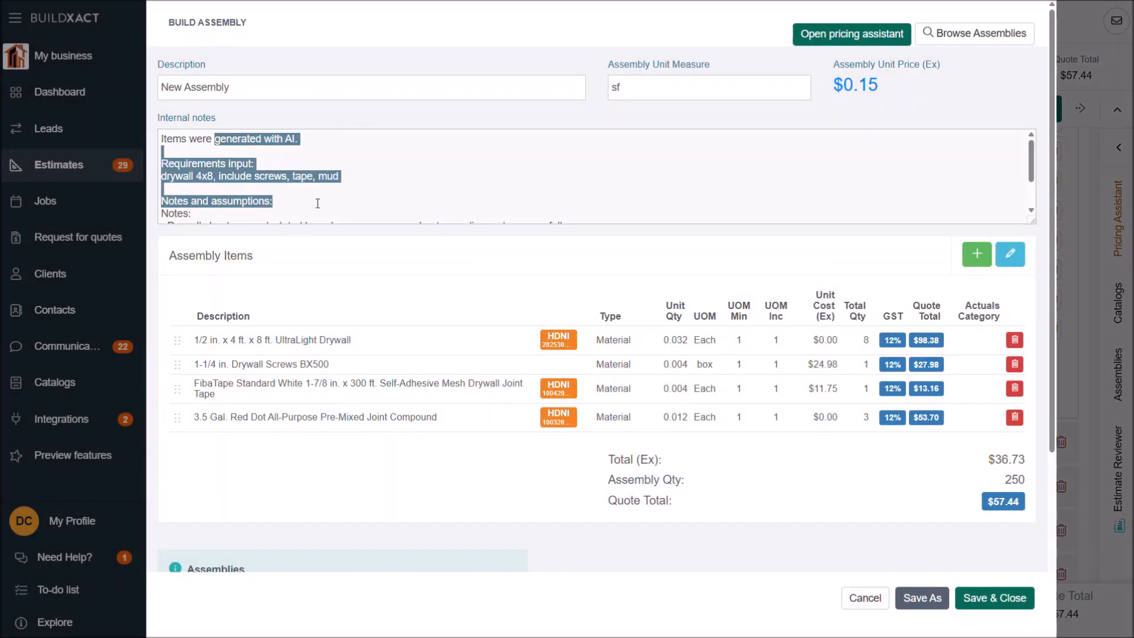
scroll(396, 186, "down", 1)
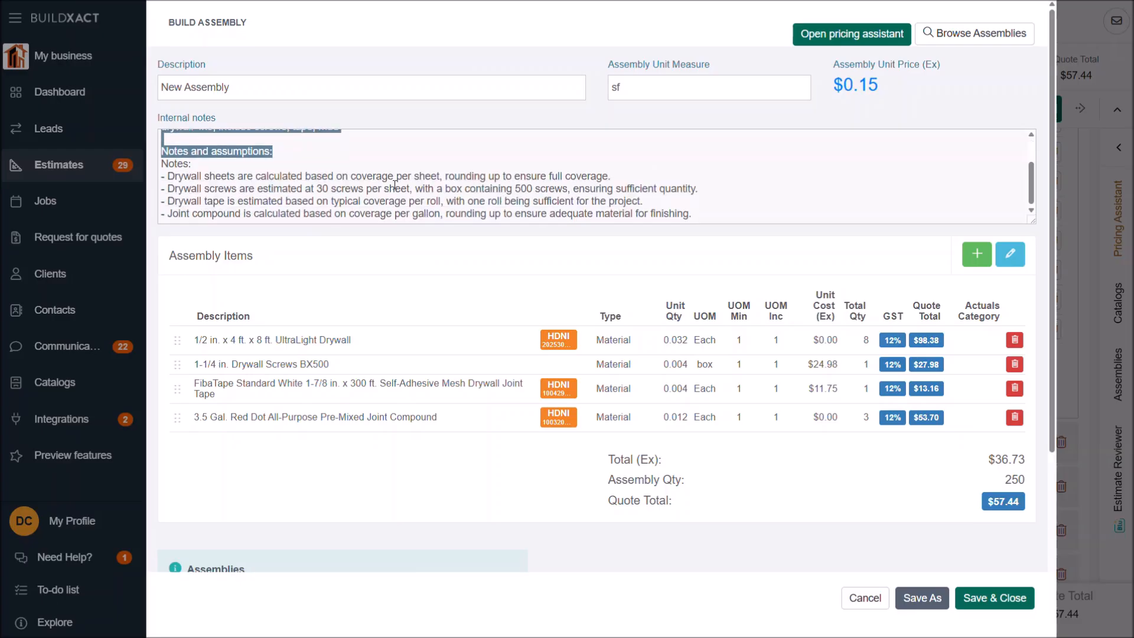
left_click(170, 162)
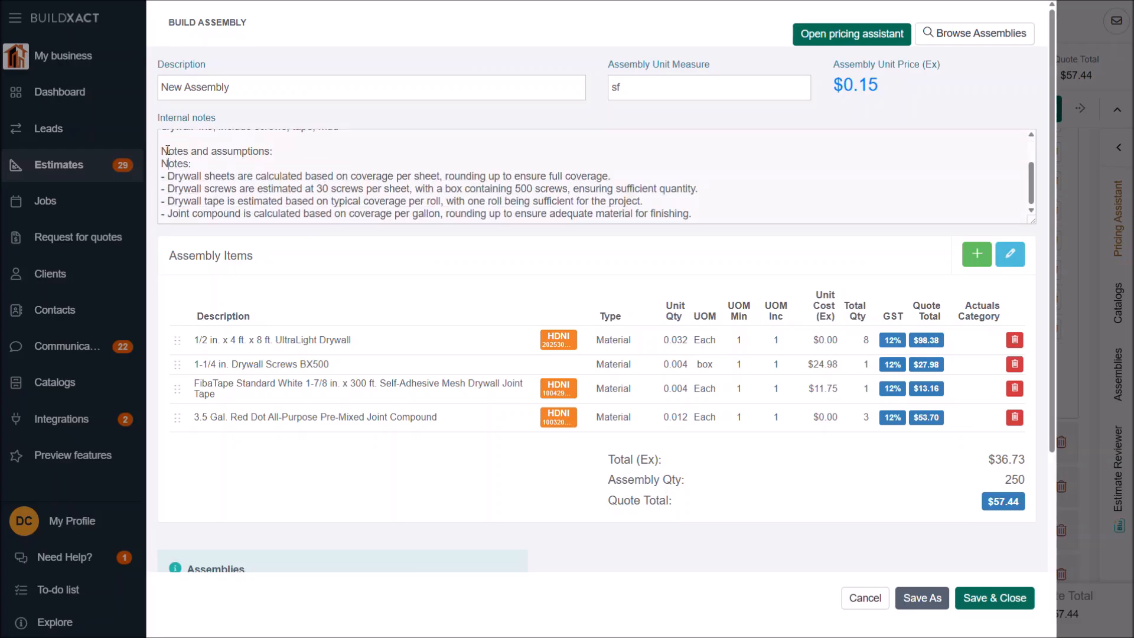
left_click_drag(168, 150, 388, 212)
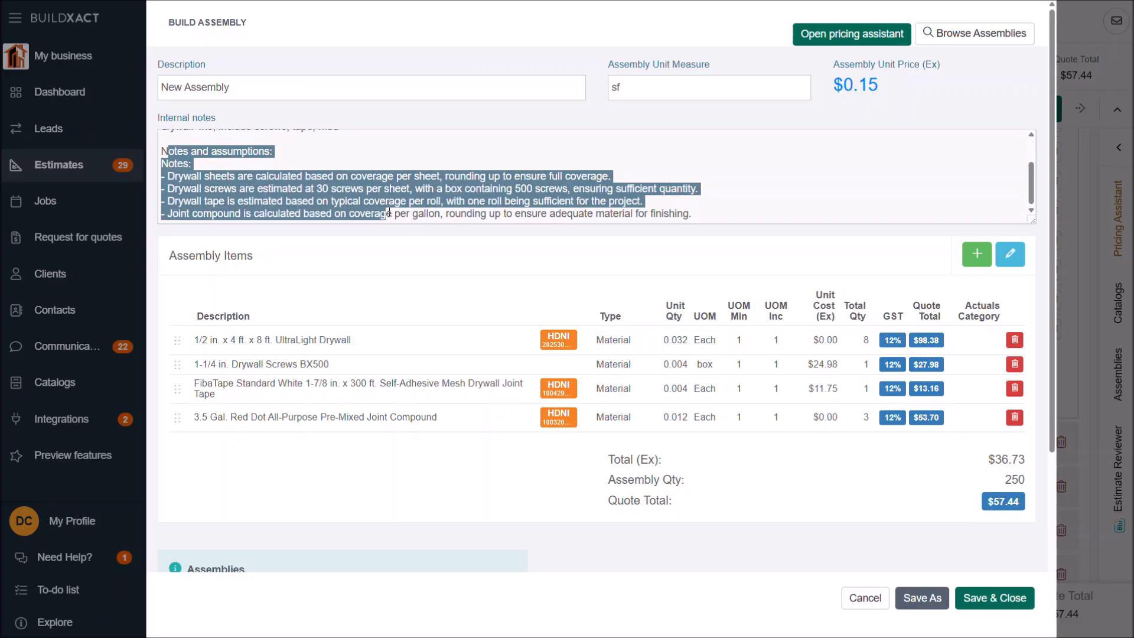
left_click(399, 177)
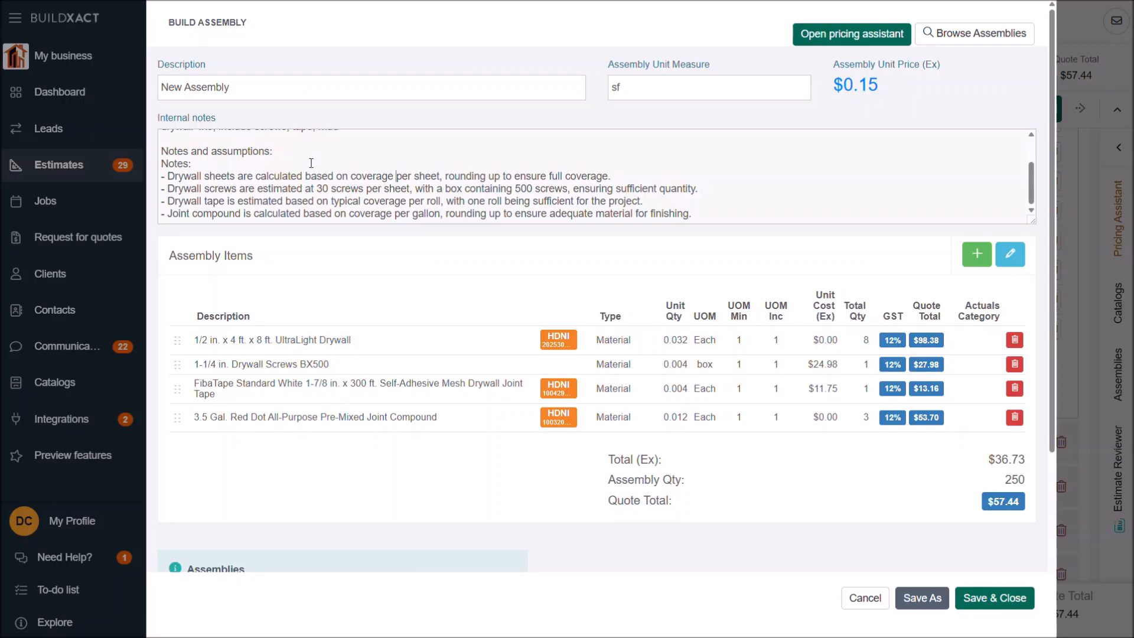
left_click_drag(272, 161, 435, 206)
left_click(457, 200)
Replace the assembly's description with the requirements text copied from its internal notes, "drywall 4x8, include screws, tape, mud"
scroll(357, 187, "up", 2)
left_click_drag(338, 176, 98, 173)
key("ctrl+c")
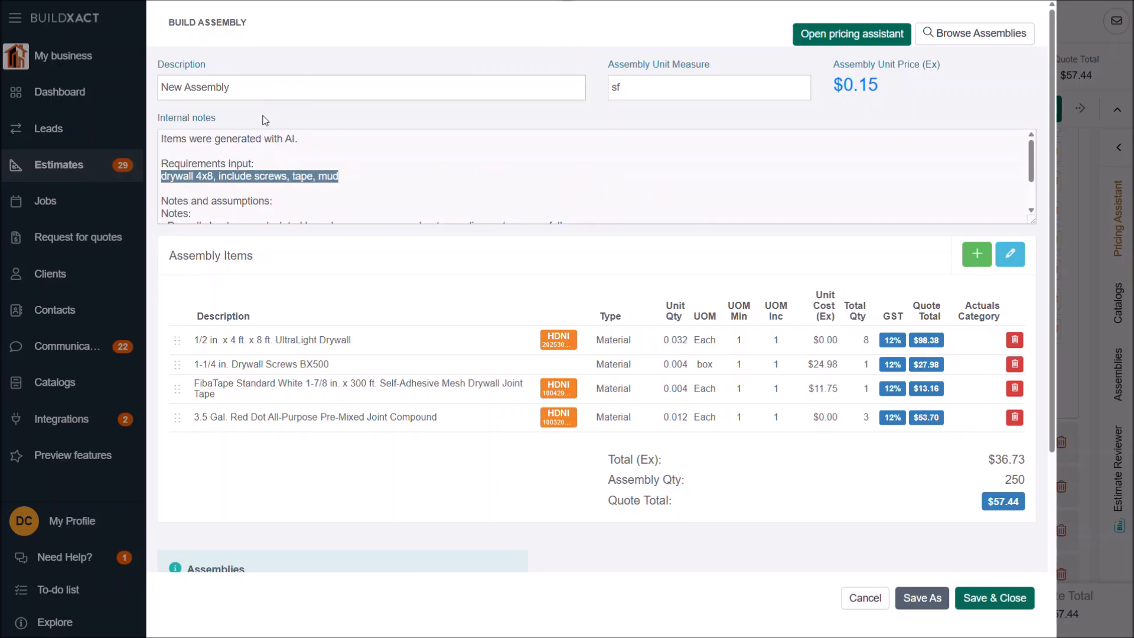
left_click(271, 91)
key("ctrl+a")
key("ctrl+v")
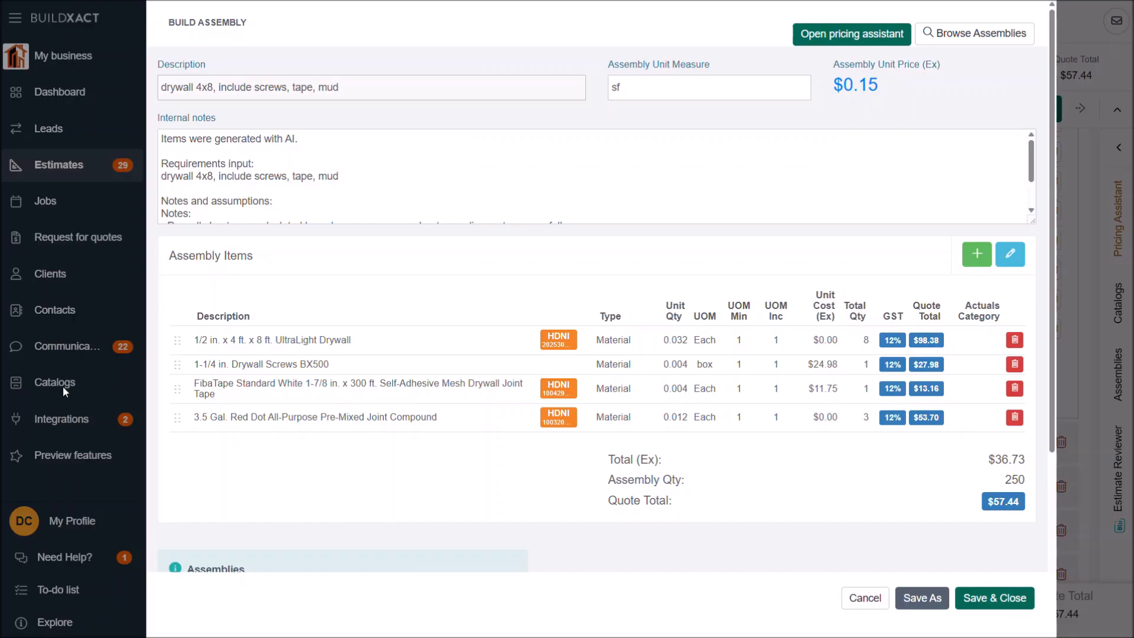
Make the assembly items editable and set the assembly quantity to 750
double_click(1017, 477)
left_click(1010, 254)
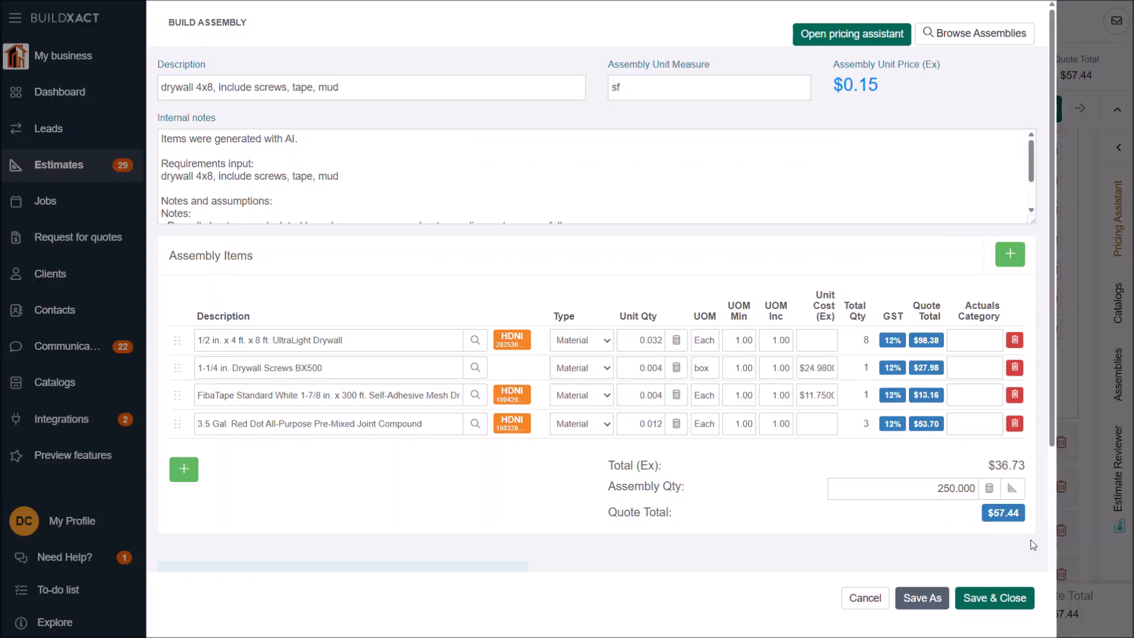
double_click(960, 488)
type("750")
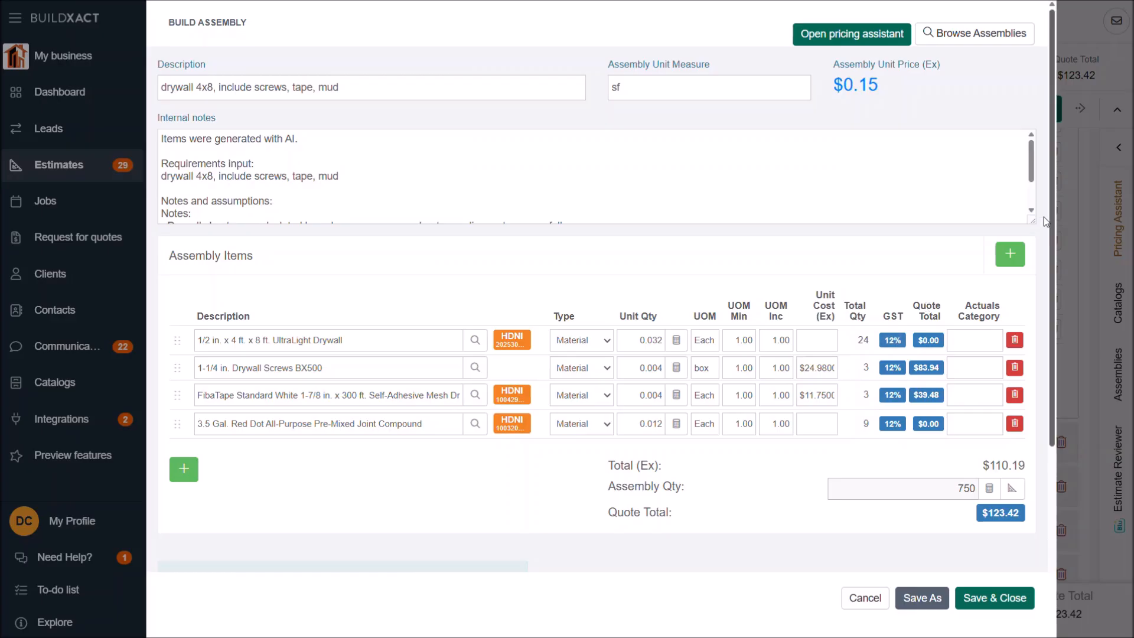
Add a blank material item to the drywall assembly, then save and close it
left_click(1011, 254)
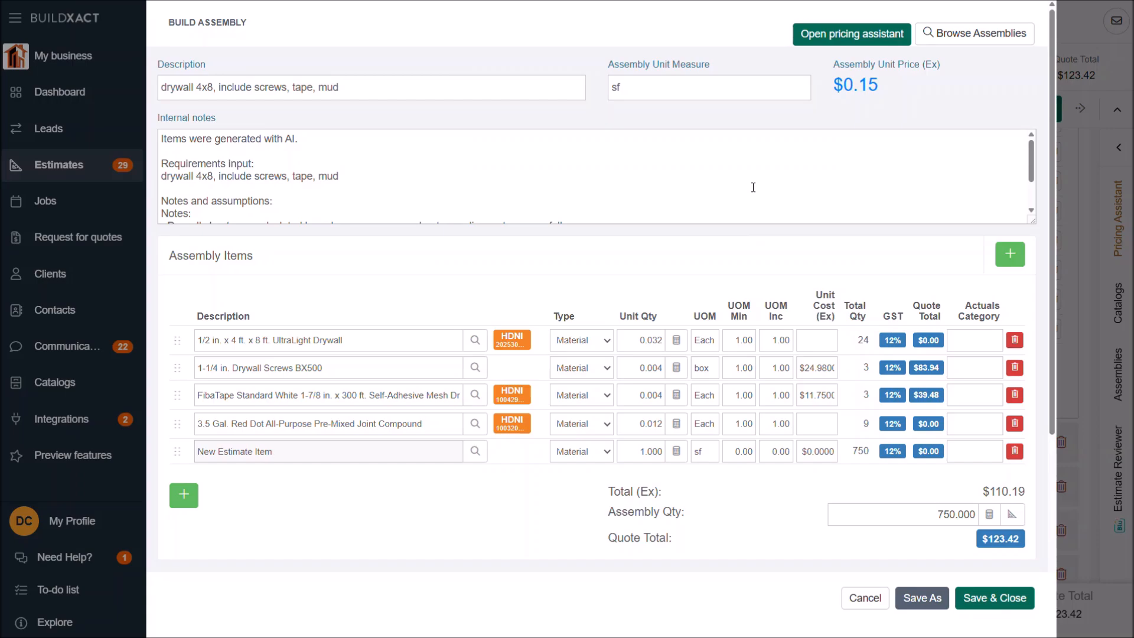
left_click(987, 610)
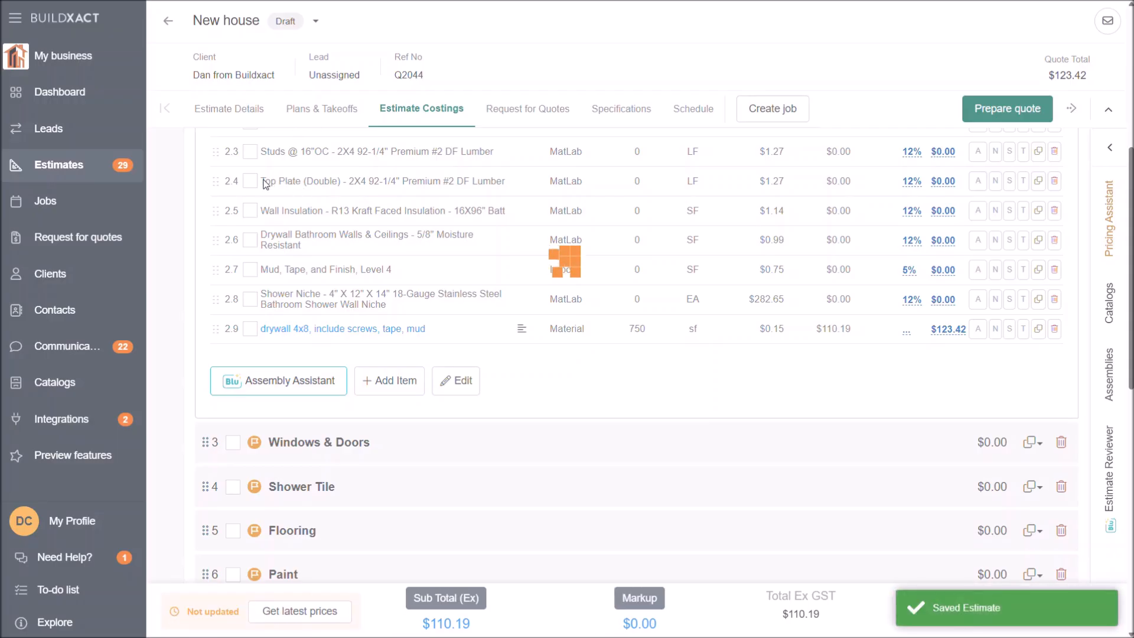
left_click_drag(264, 183, 442, 256)
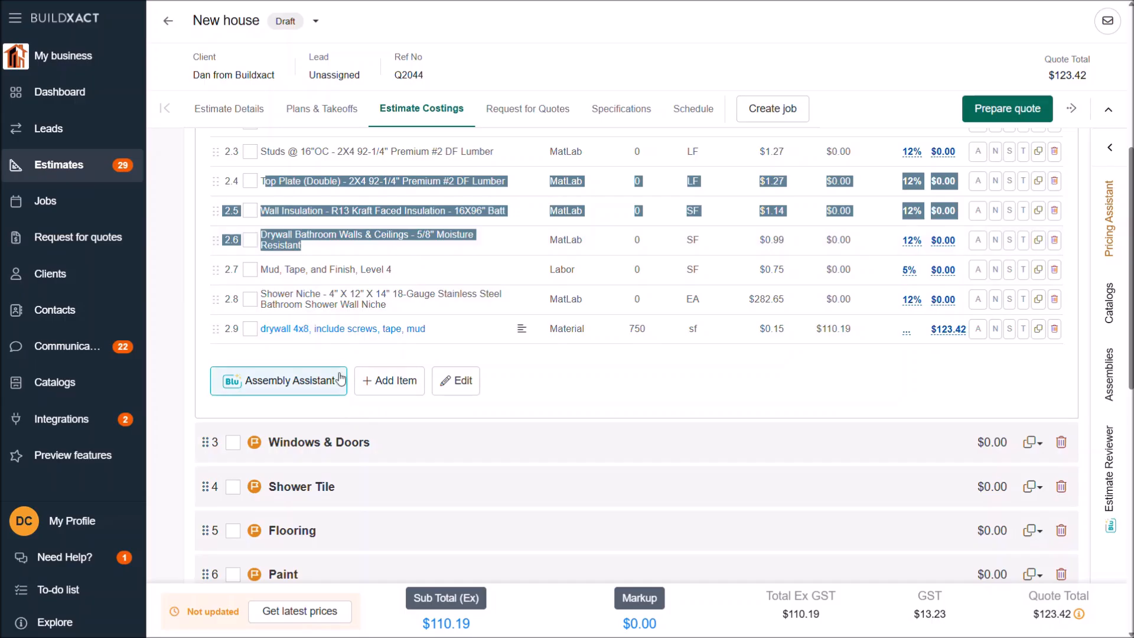
Reopen the drywall 4x8 assembly, make its items editable, and clear the UltraLight Drywall item's UOM minimum and increment
left_click(340, 331)
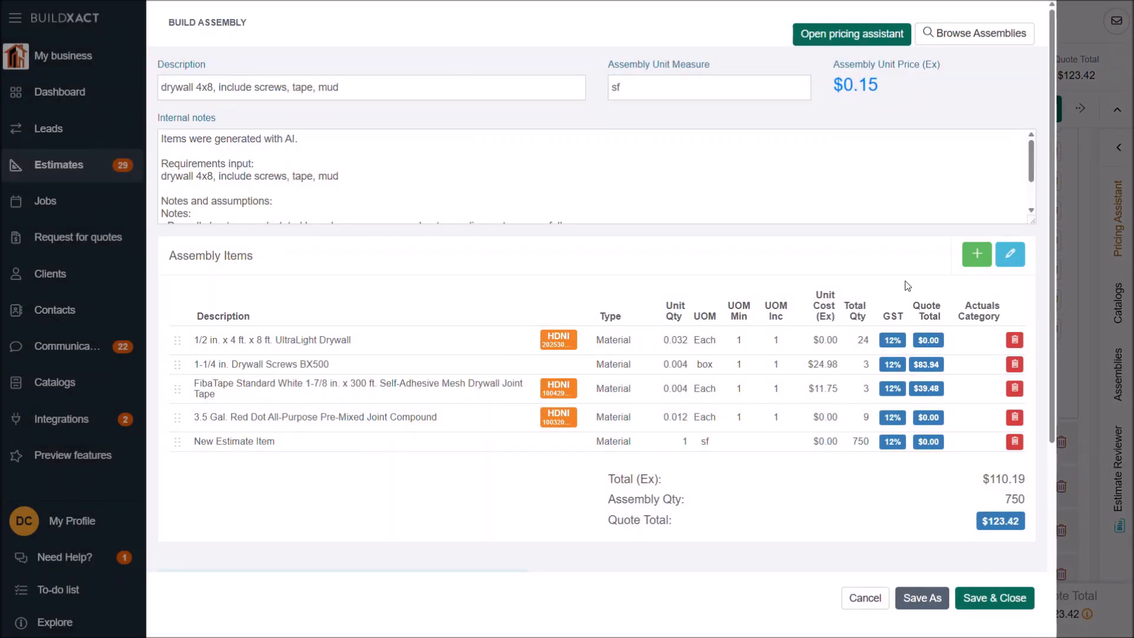
left_click(1010, 254)
left_click(765, 343)
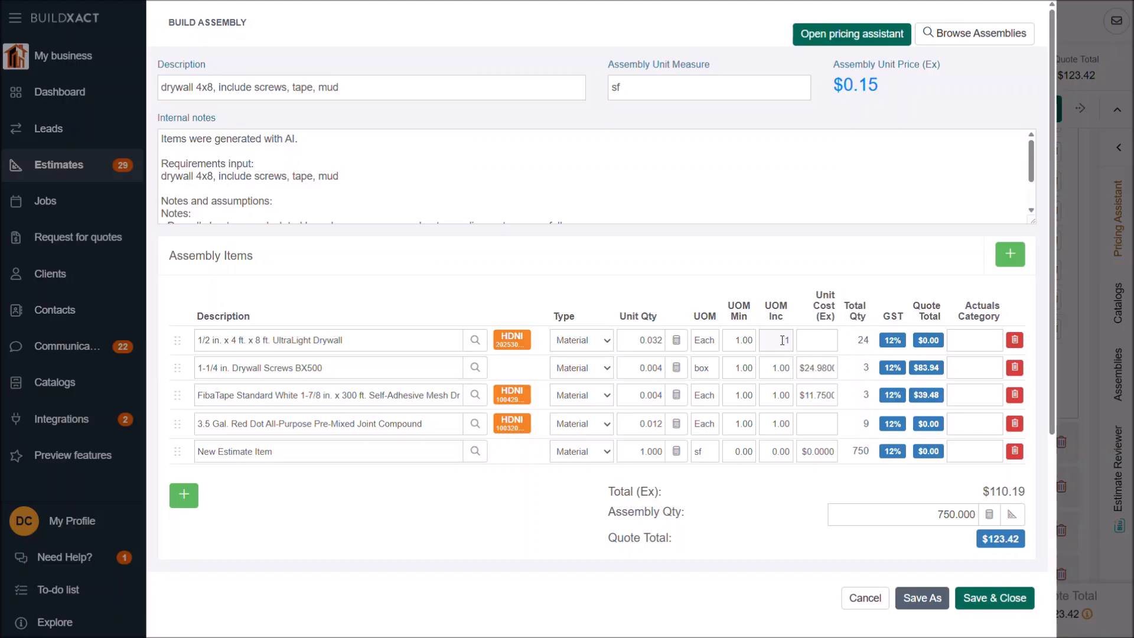
key("shift+Tab")
left_click_drag(773, 343, 797, 336)
key("BackSpace")
key("BackSpace")
left_click(828, 340)
Set the drywall assembly's quantity to 74444
left_click(915, 514)
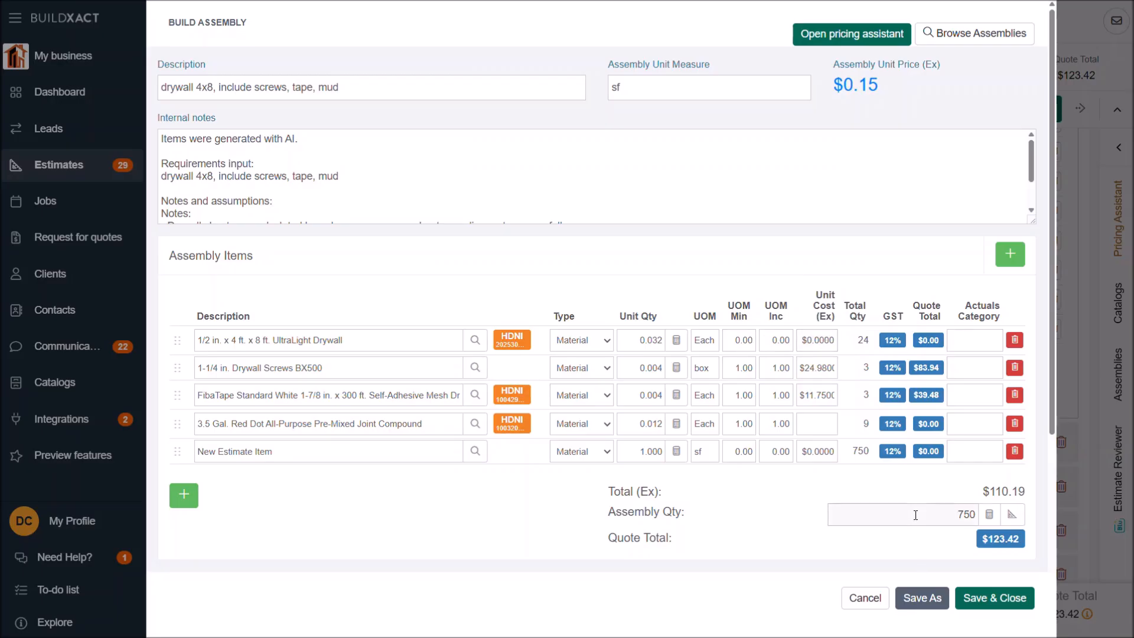
double_click(916, 515)
type("74")
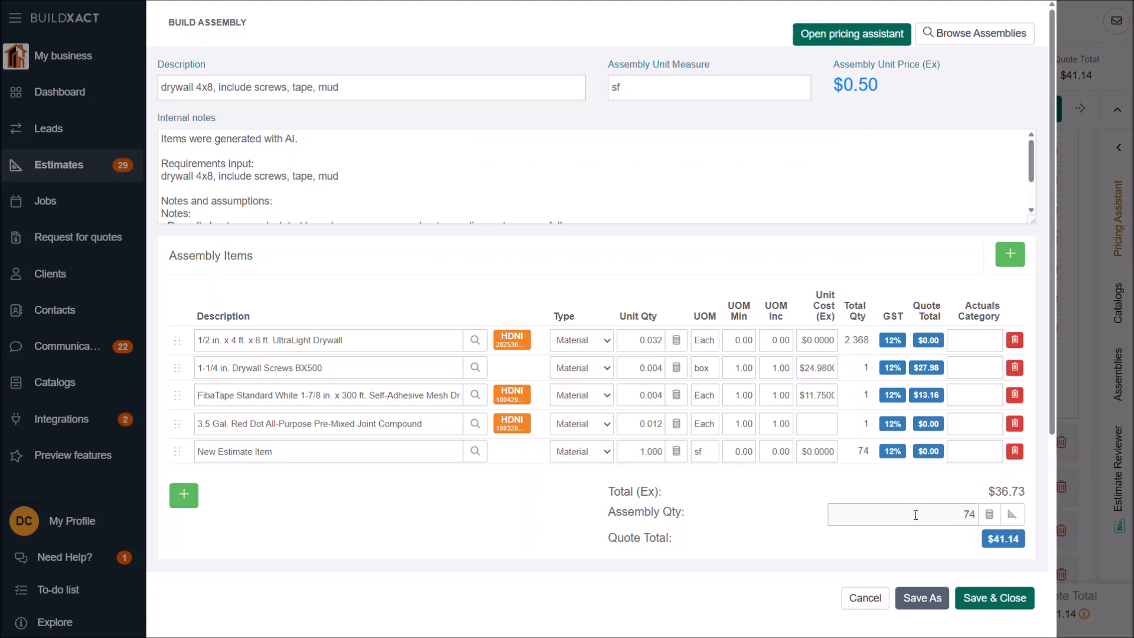
type("444")
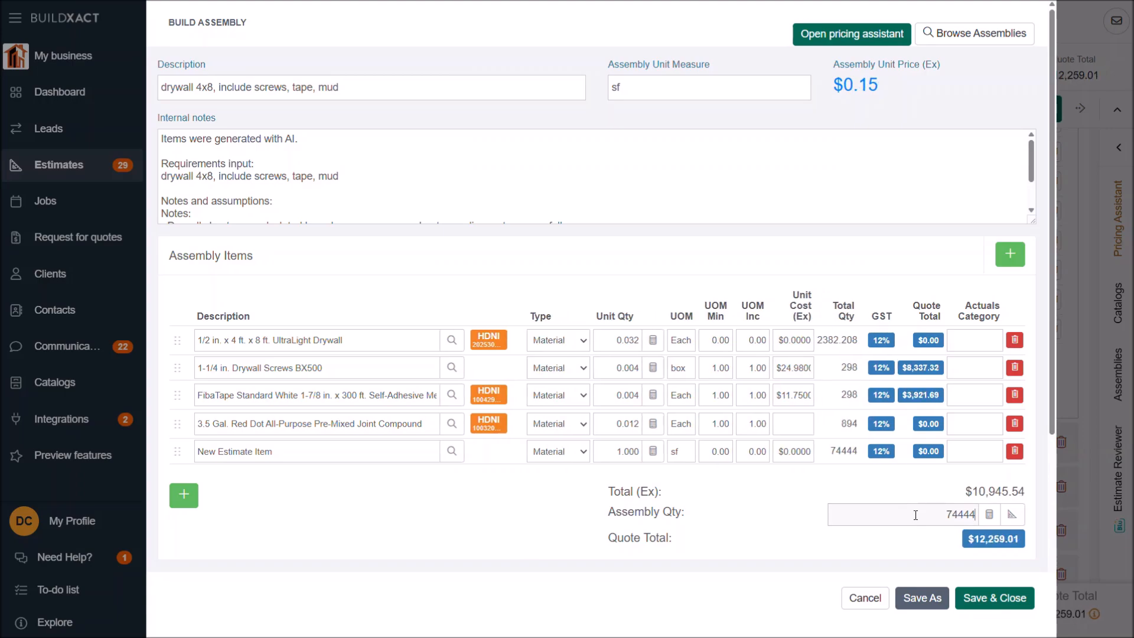
Examine the UltraLight Drywall item's total quantity alongside its UOM minimum and UOM increment settings
double_click(849, 340)
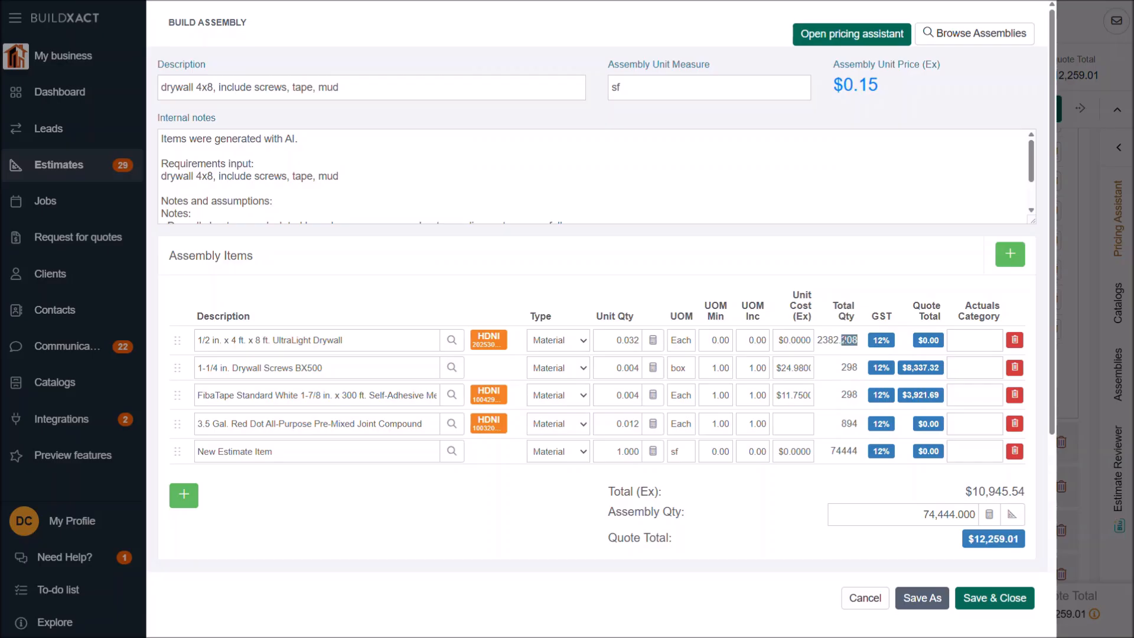
left_click(836, 342)
left_click_drag(818, 340, 874, 341)
left_click(725, 341)
left_click(747, 341)
left_click_drag(749, 342, 778, 342)
left_click(745, 304)
left_click_drag(745, 304, 728, 321)
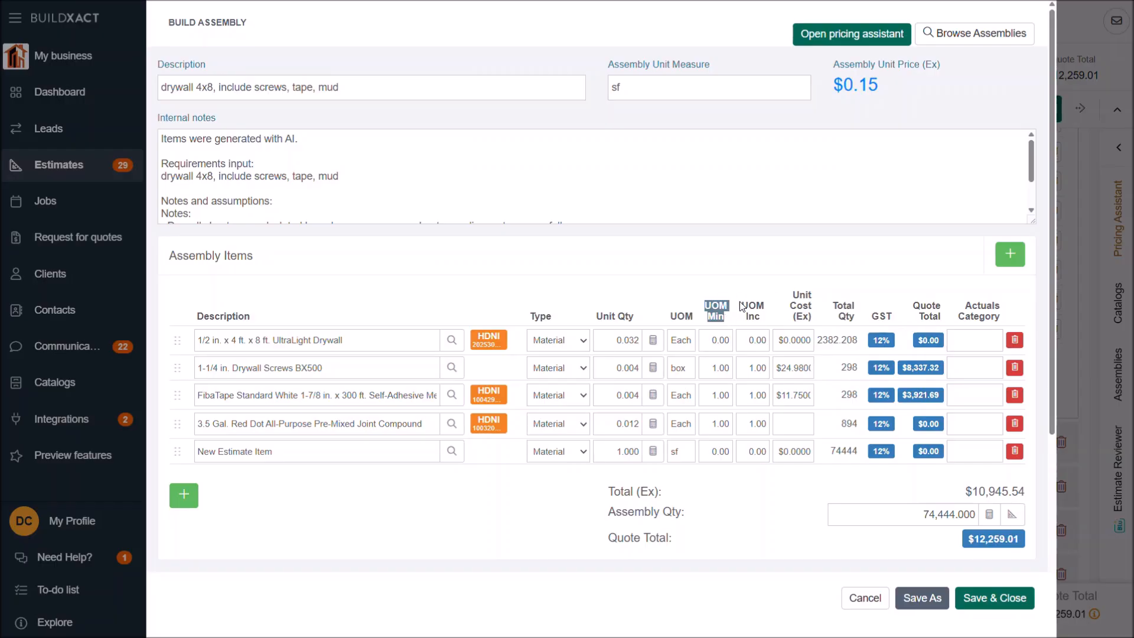
left_click_drag(742, 303, 763, 322)
Set the UltraLight Drywall item's UOM increment to 1, check its total quantity, then save and close the assembly
left_click(745, 341)
type("1")
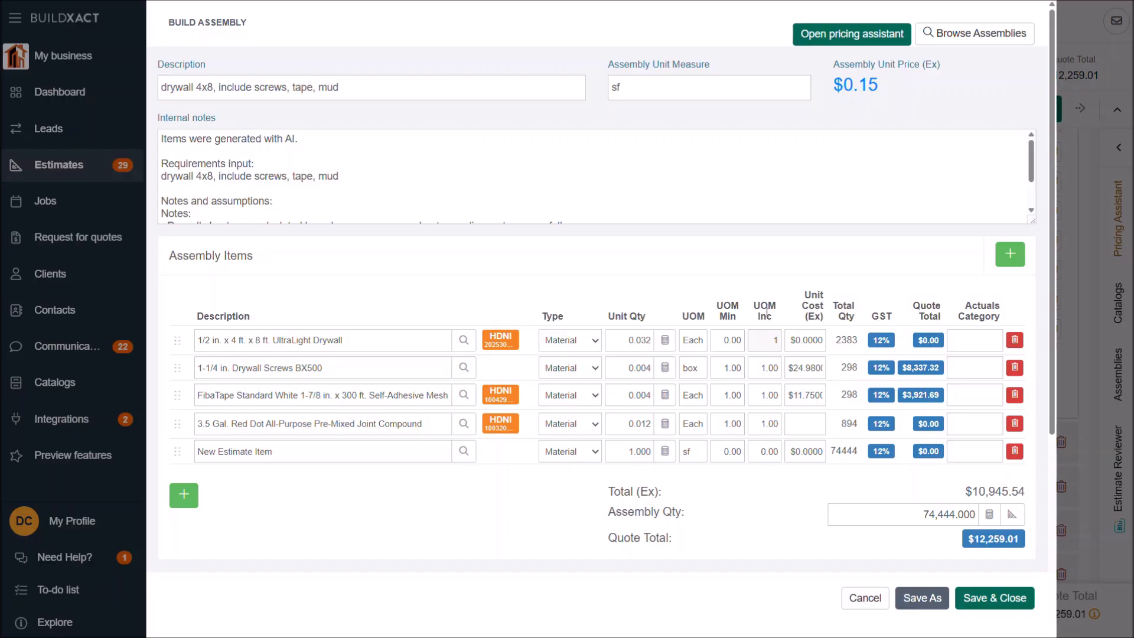
double_click(775, 338)
left_click_drag(846, 341, 866, 350)
left_click(991, 600)
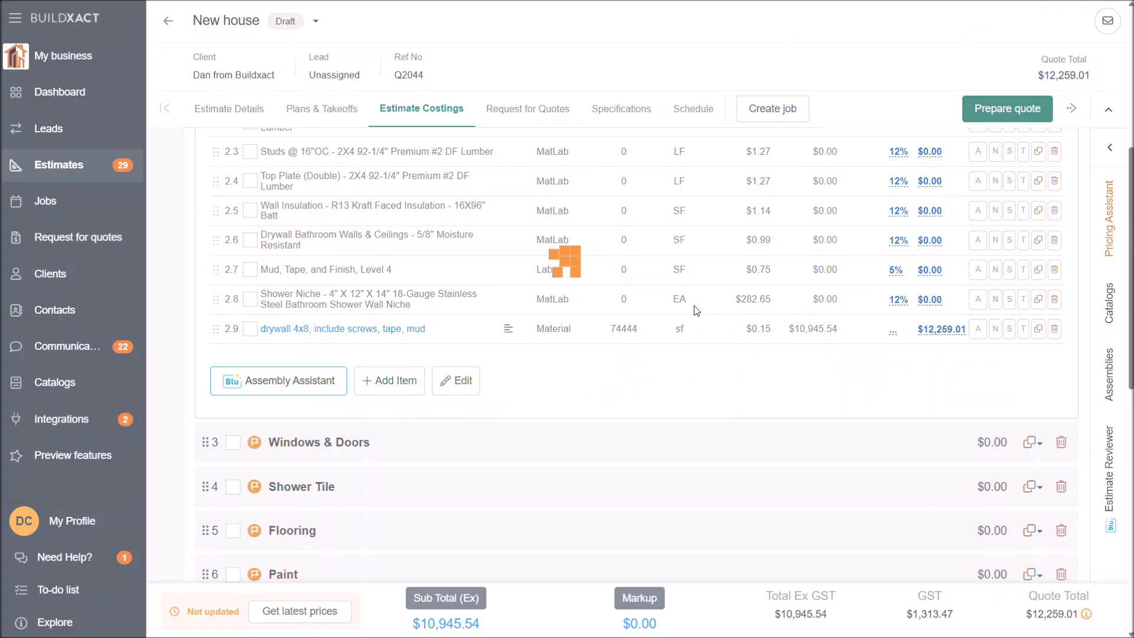